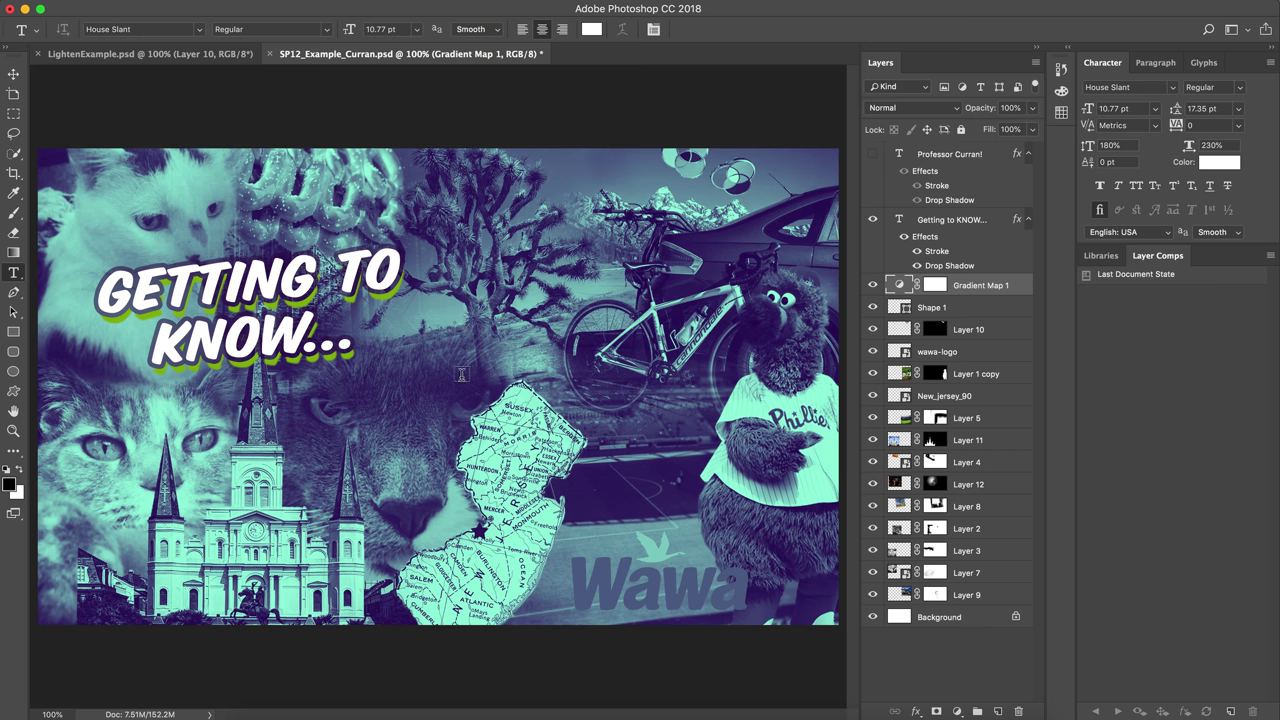
Add centred white text "GETTING TO KNOW..." near the middle of the collage, broken into two lines before "KNOW..."
text(G)
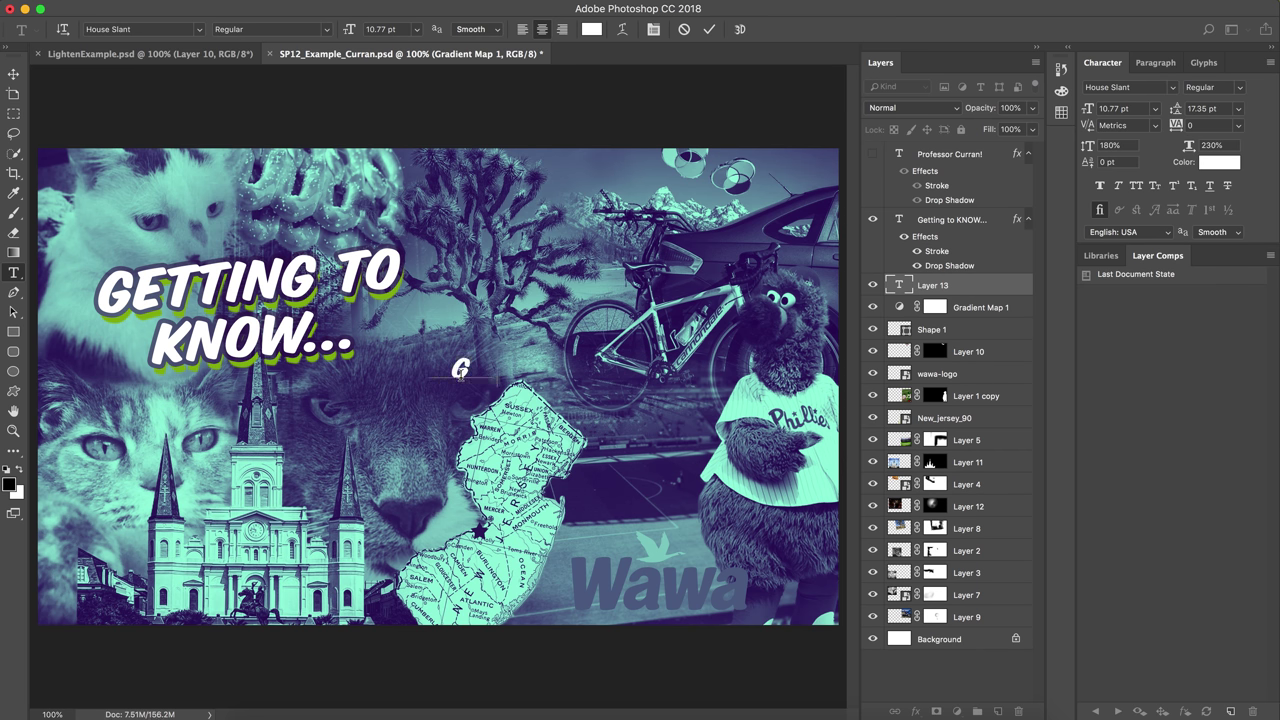
text(ETTING TO KNOW)
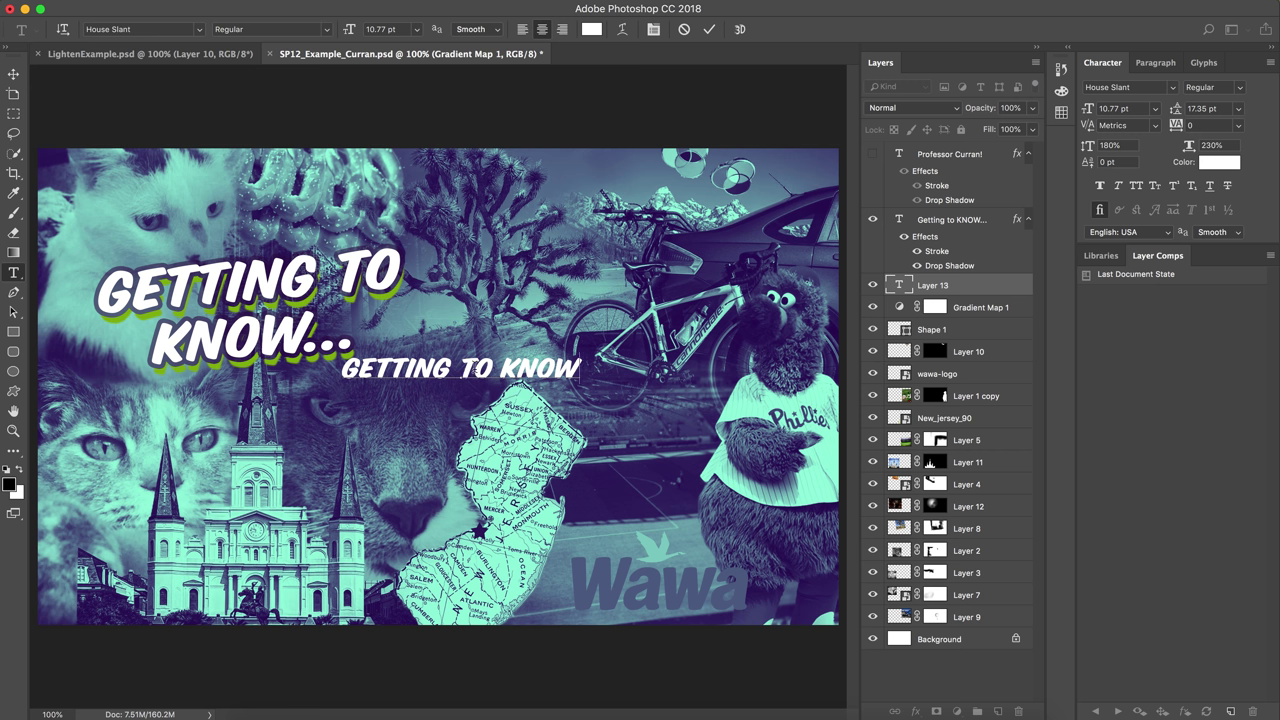
text(...)
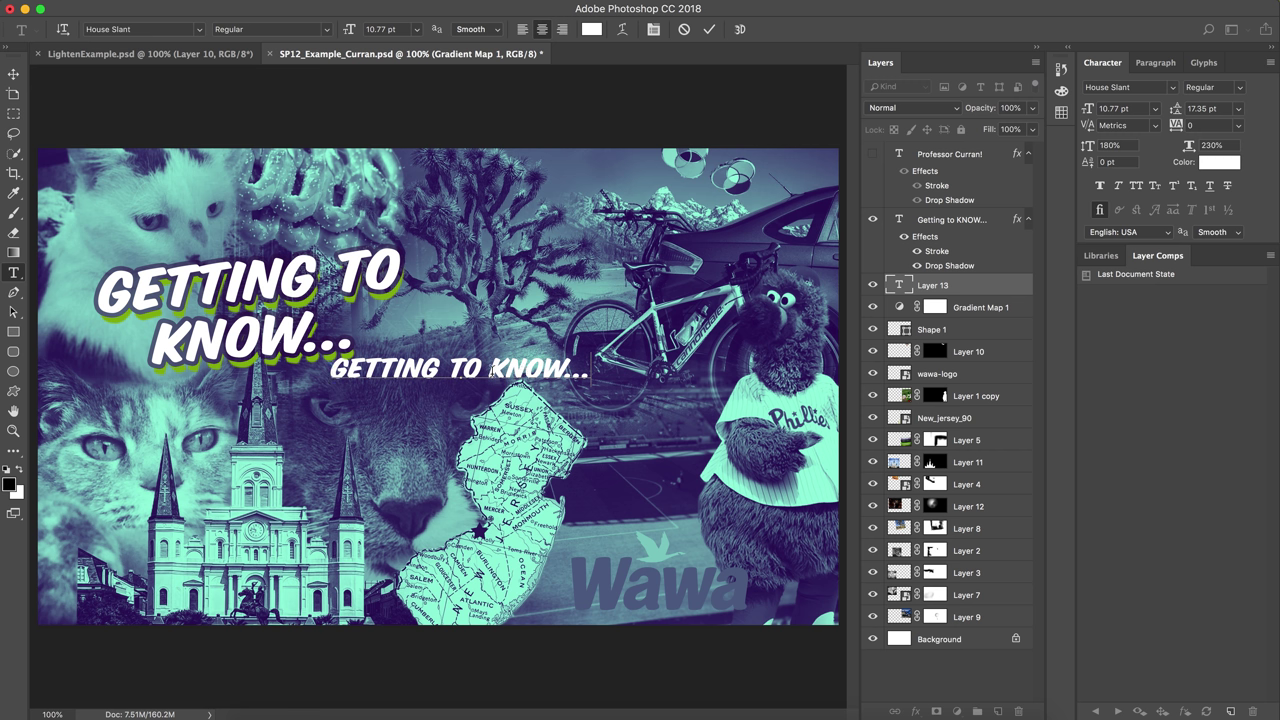
click(492, 368)
key(BackSpace)
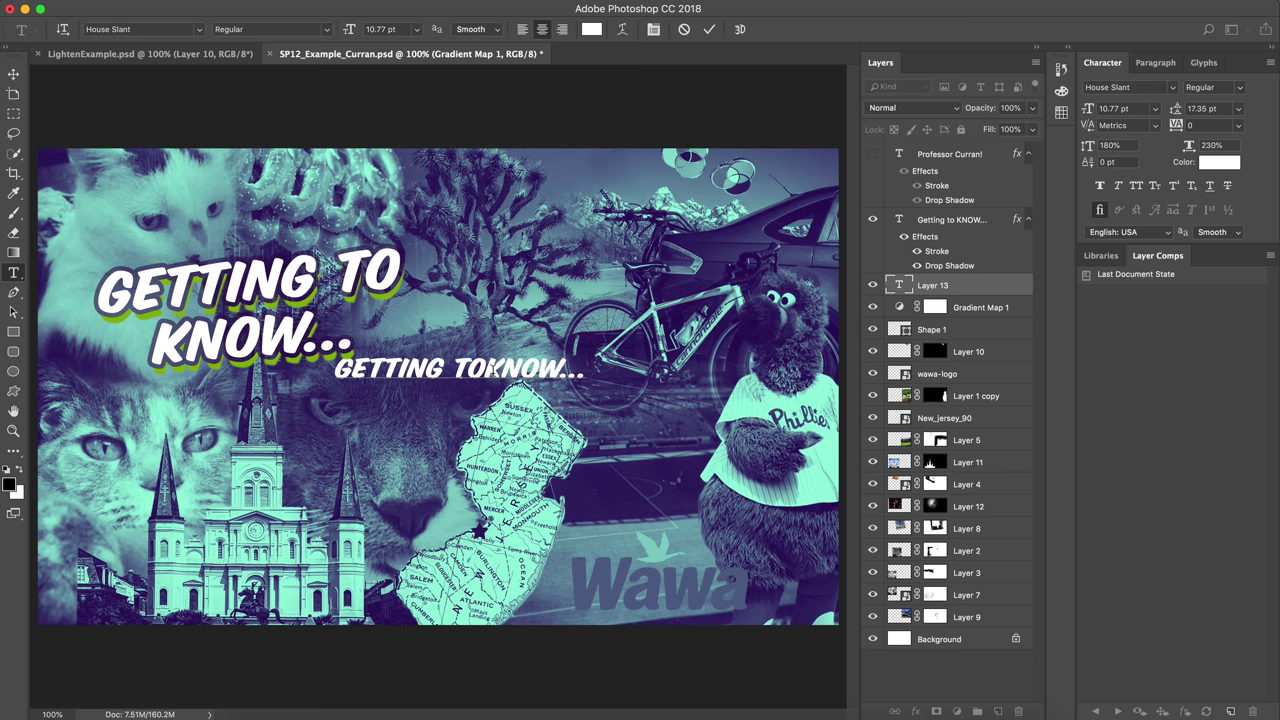
key(Return)
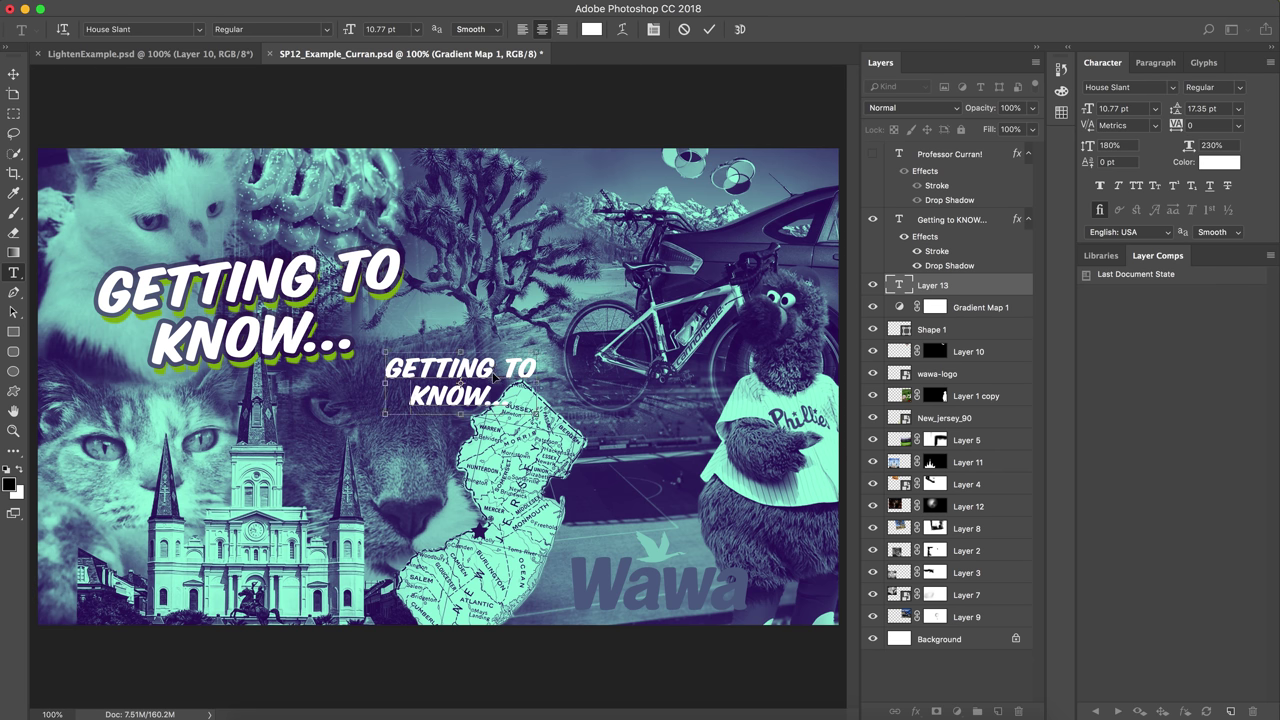
Change the font of all the new text to AdornS Pomander and commit it
key(super+a)
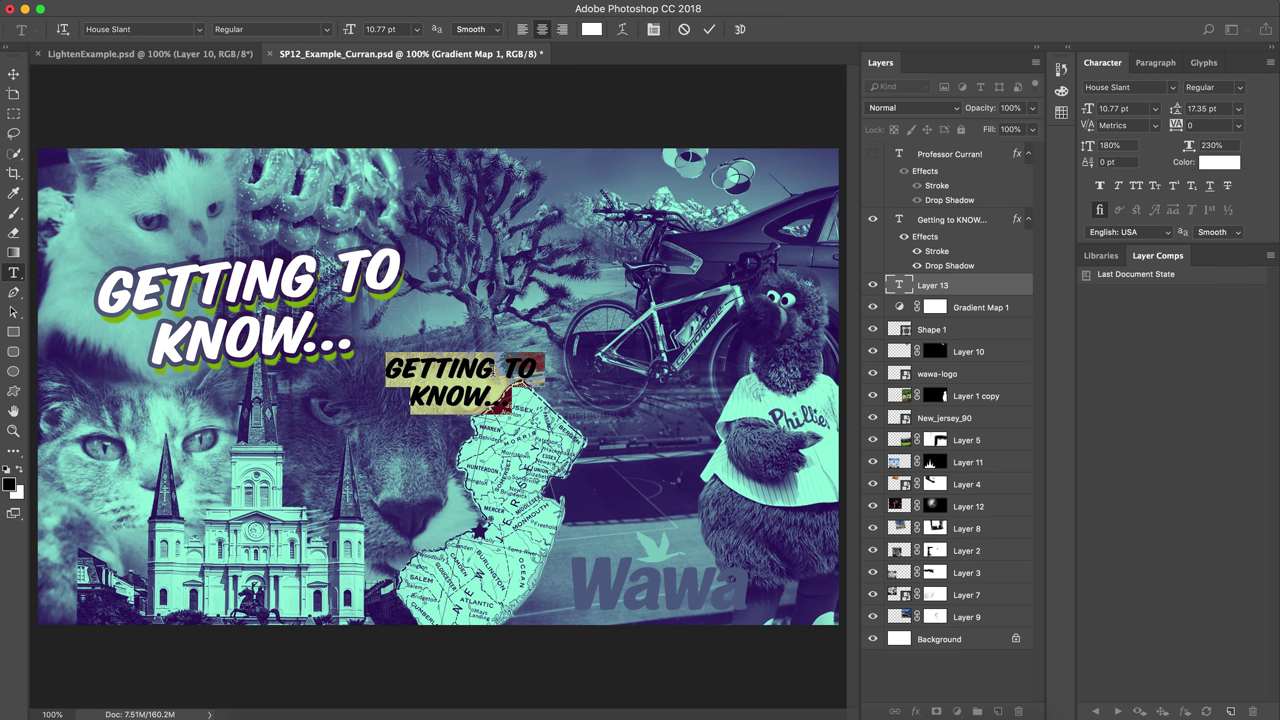
click(199, 29)
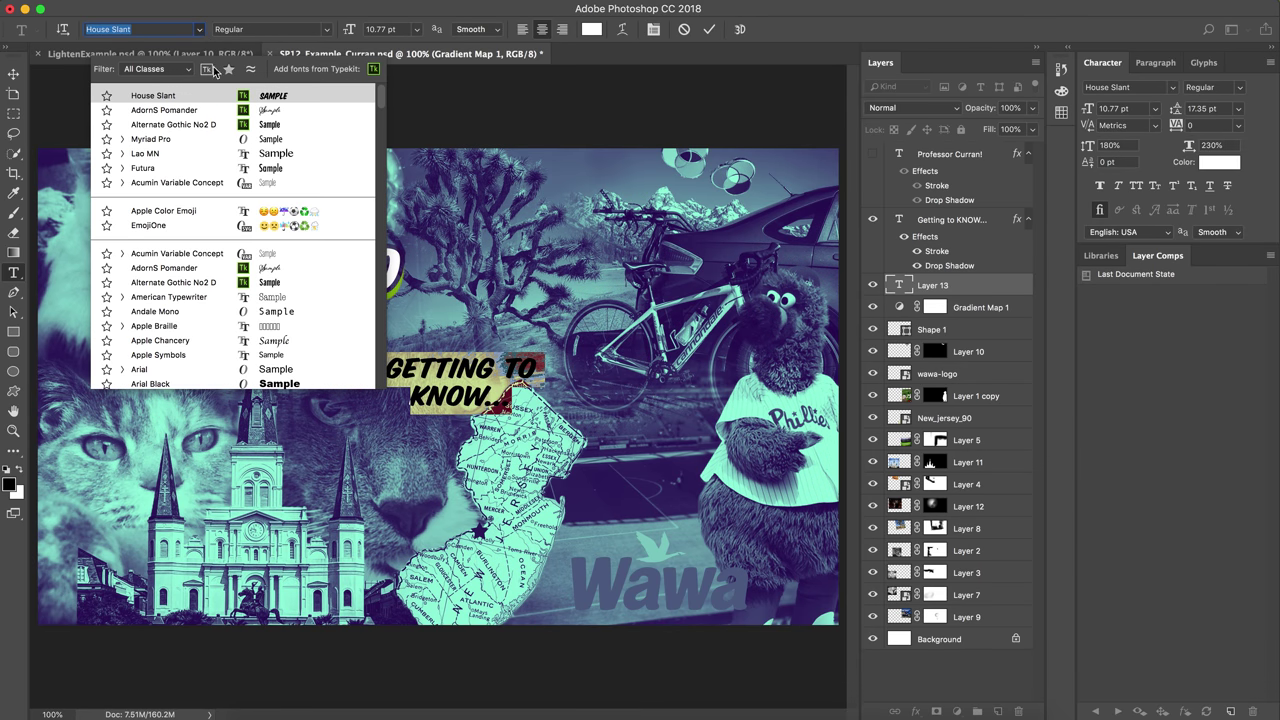
click(216, 111)
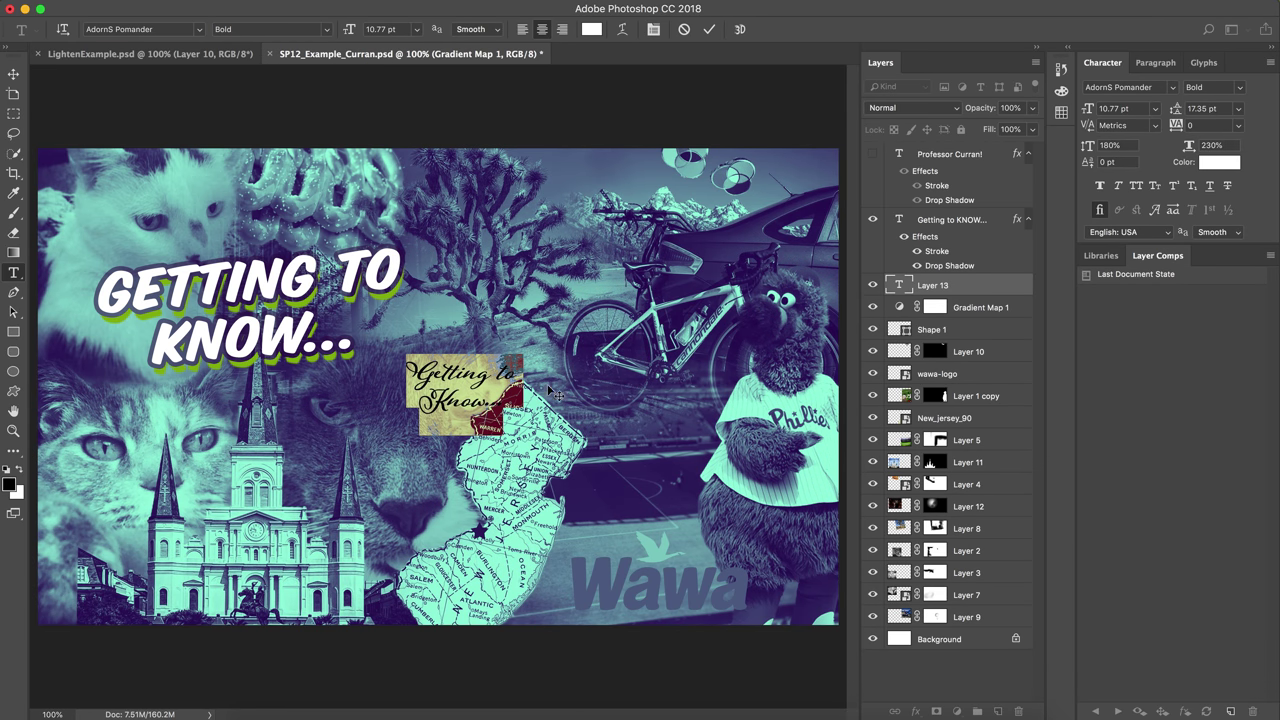
key(super+Return)
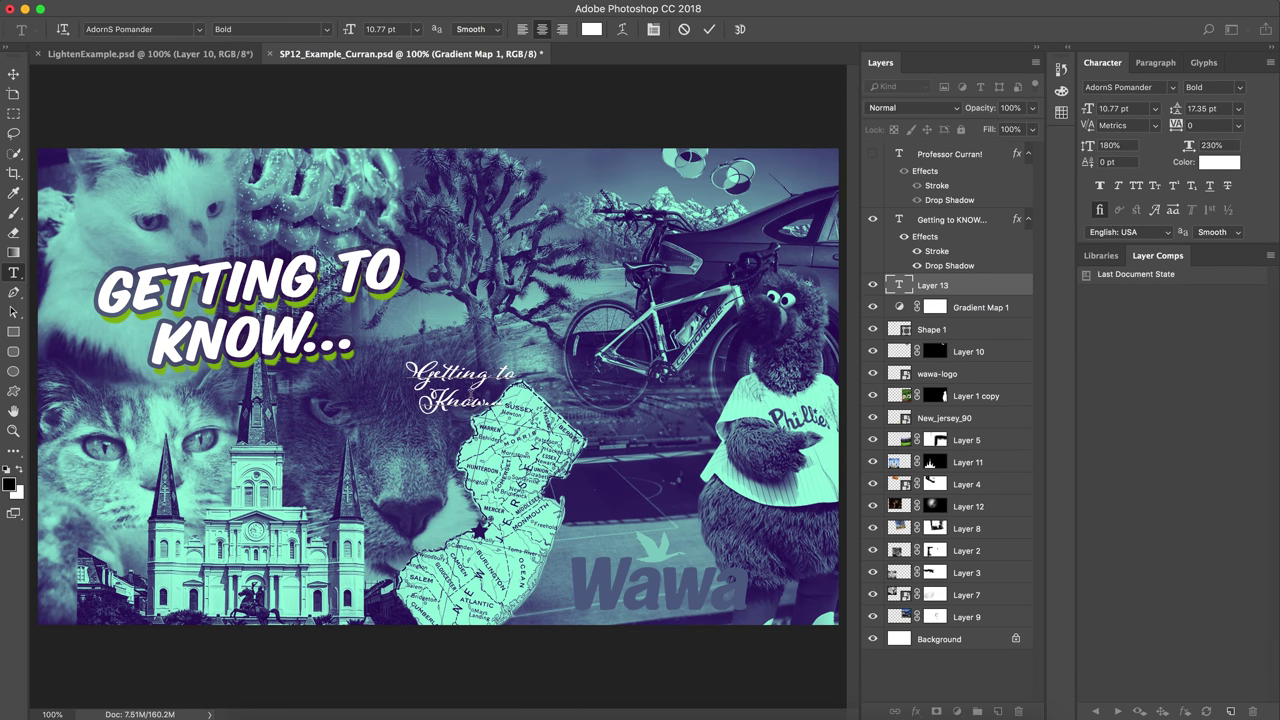
Move the script-font text slightly up above the New Jersey map, and delete its layer
click(13, 76)
drag(450, 385, 442, 354)
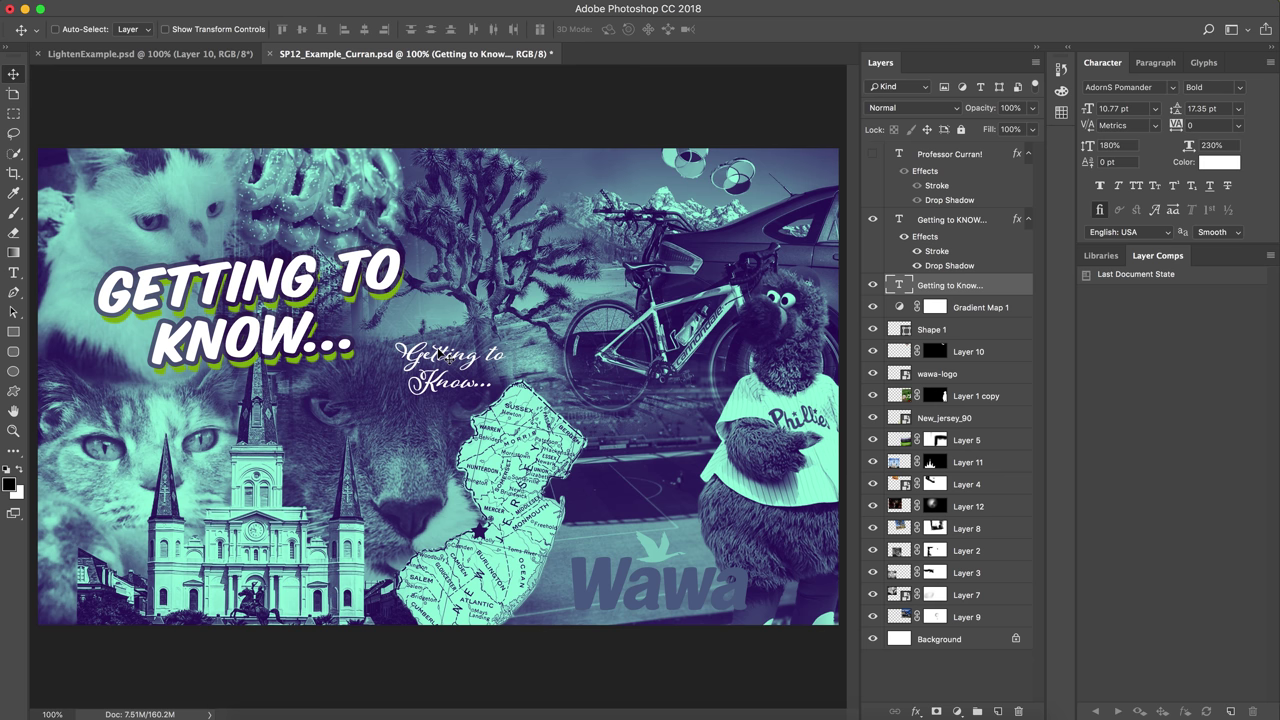
drag(960, 288, 1018, 711)
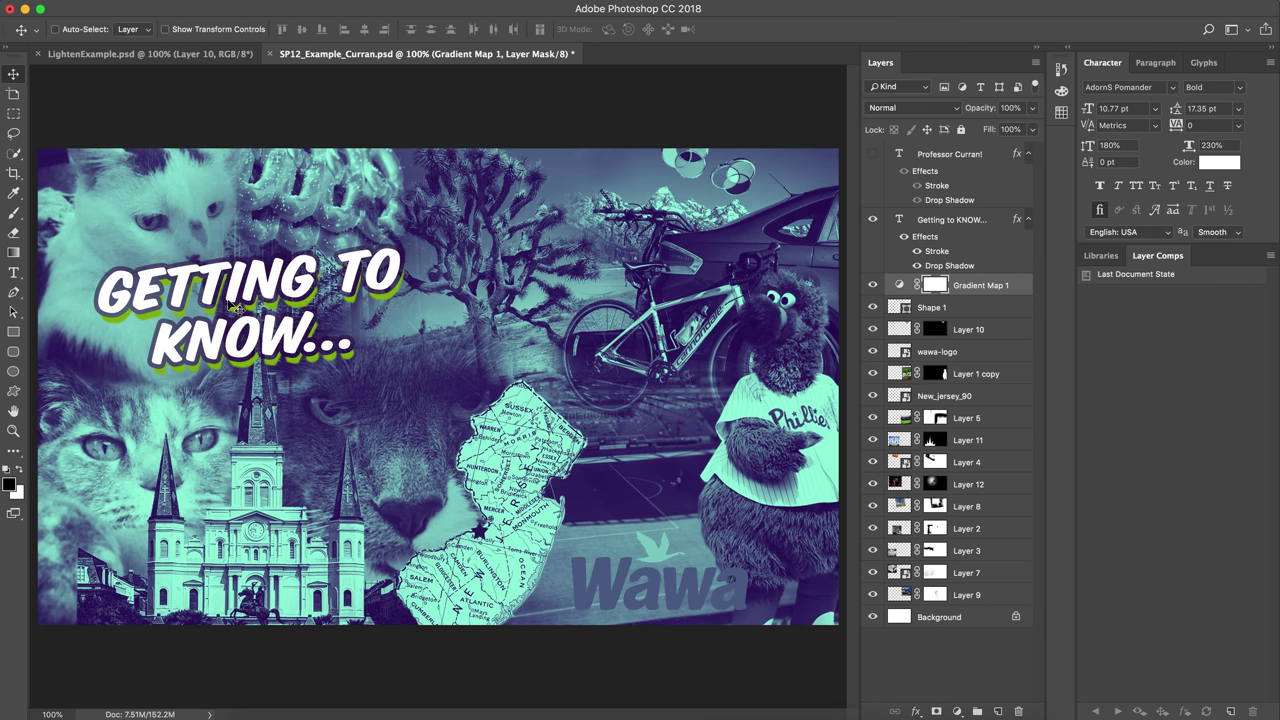
Examine the Drop Shadow settings on the "Getting to KNOW..." text layer
click(956, 222)
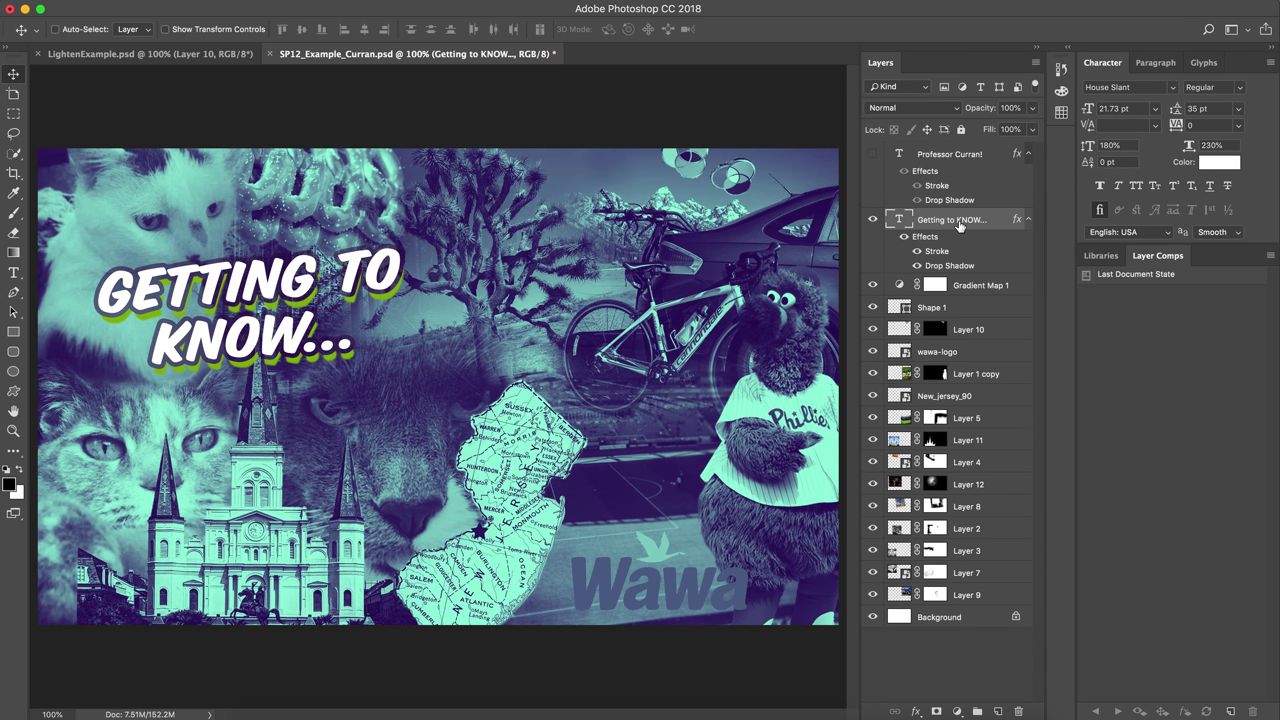
click(916, 711)
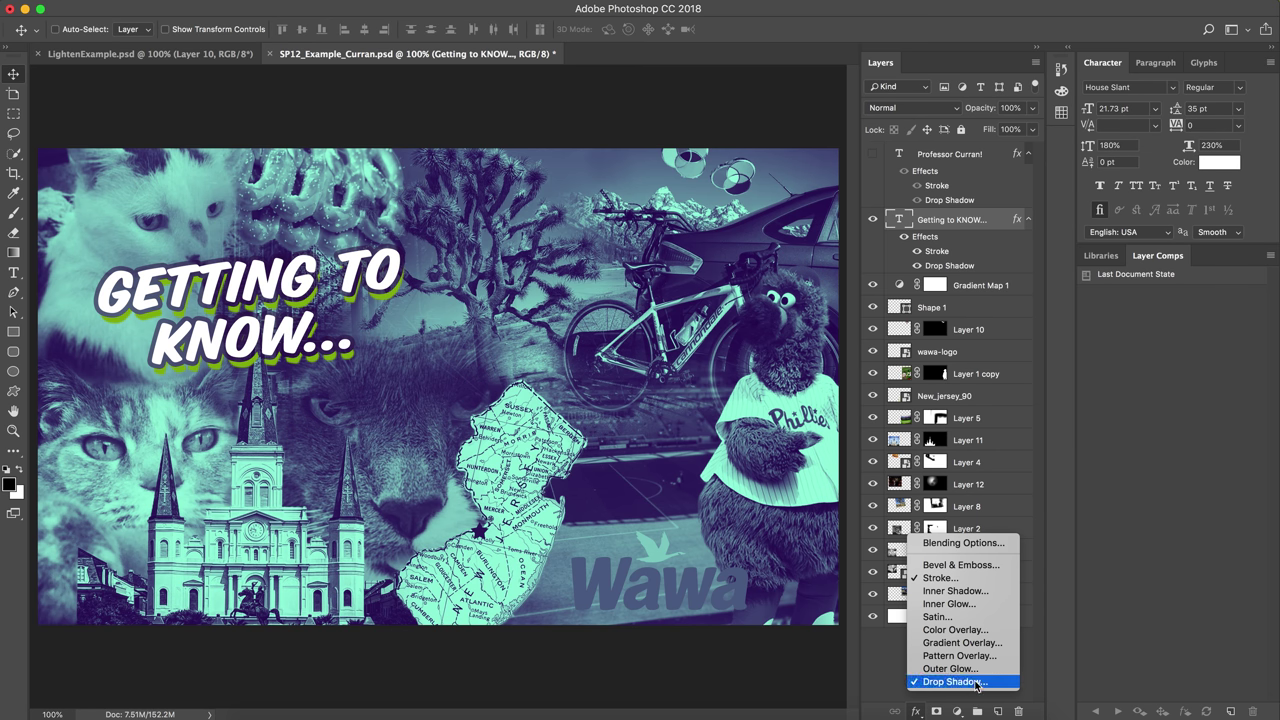
click(955, 682)
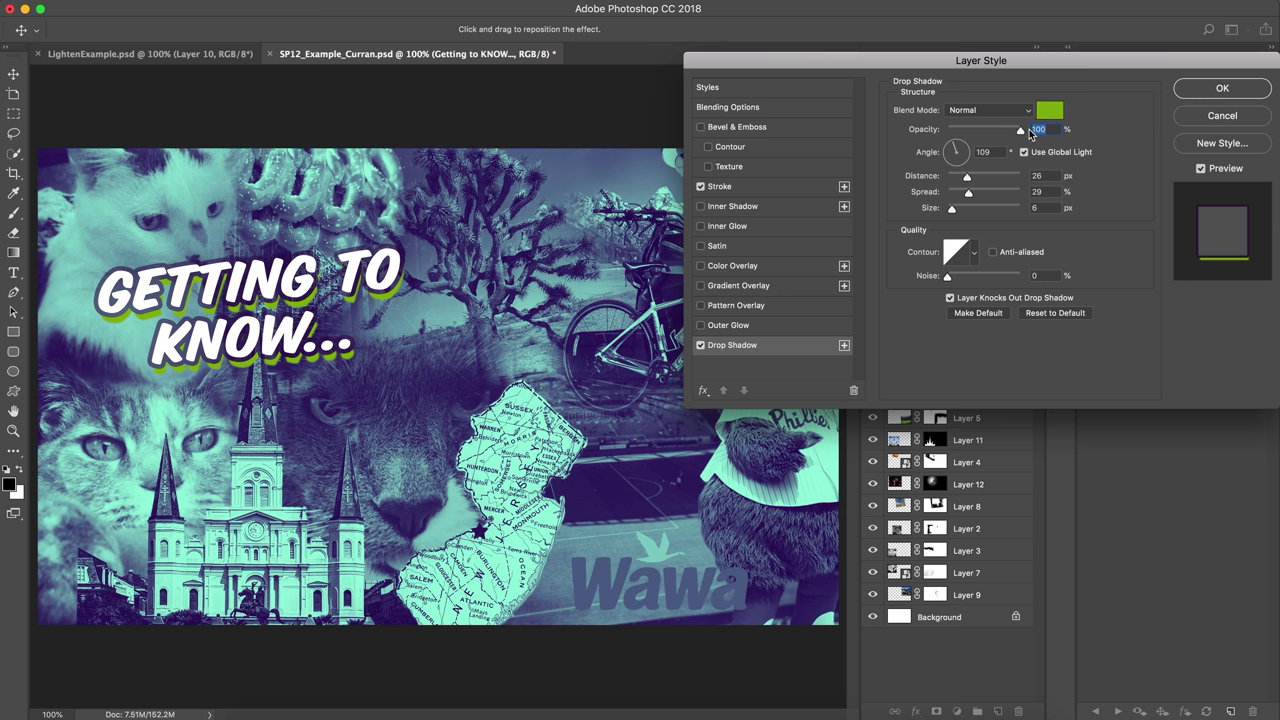
drag(1020, 131, 1104, 138)
Compare the title with its stroke off and on, review the Stroke settings, and close the layer style settings
click(700, 187)
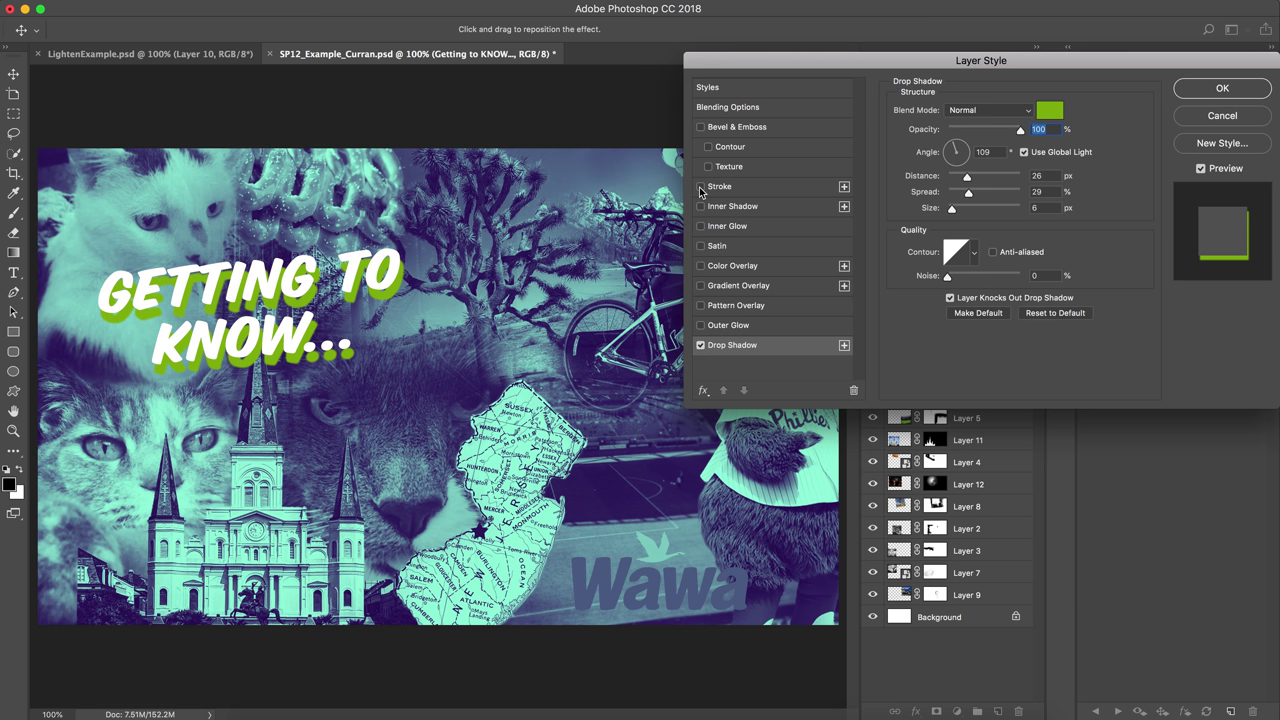
click(700, 188)
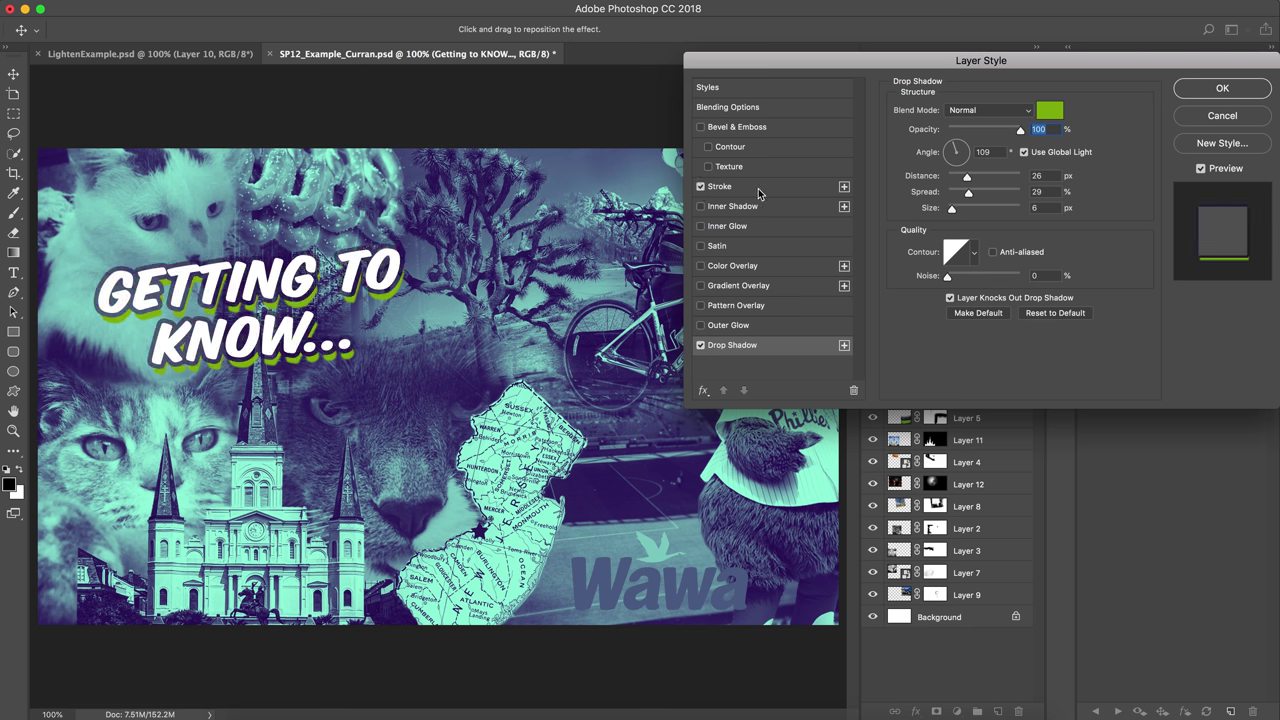
click(741, 187)
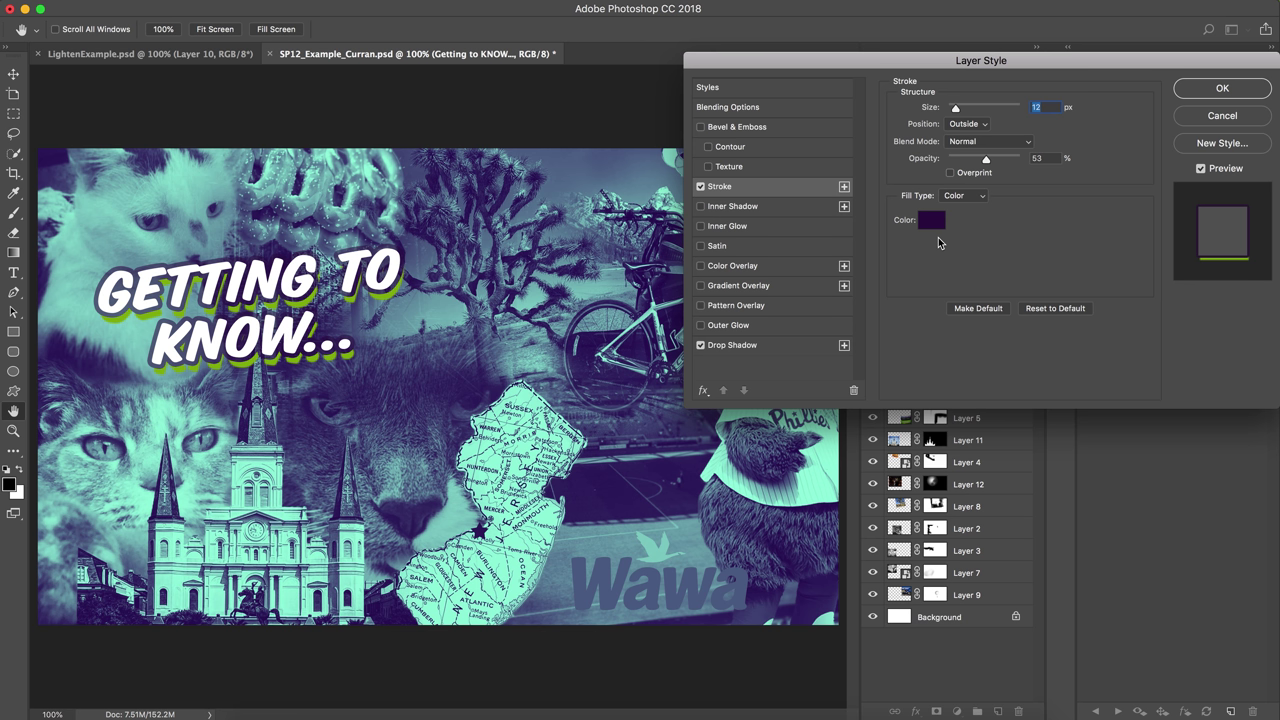
click(1212, 87)
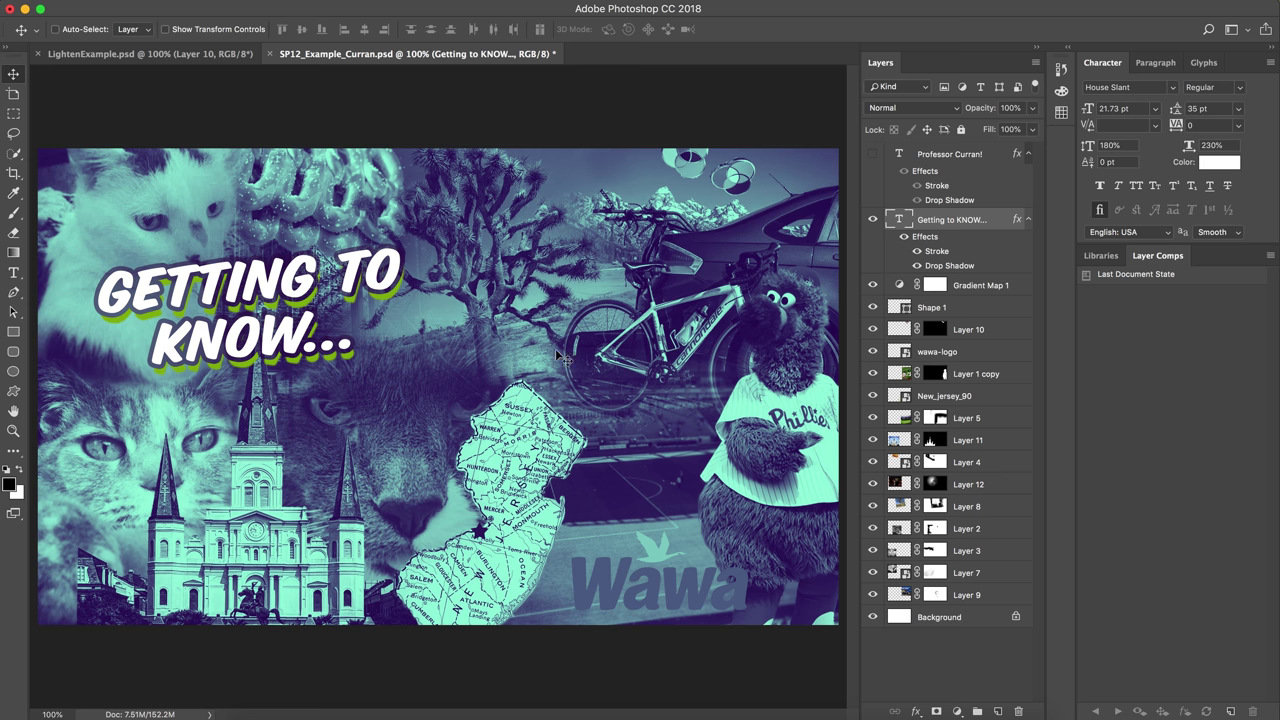
Make the hidden professor title text layer visible
click(872, 154)
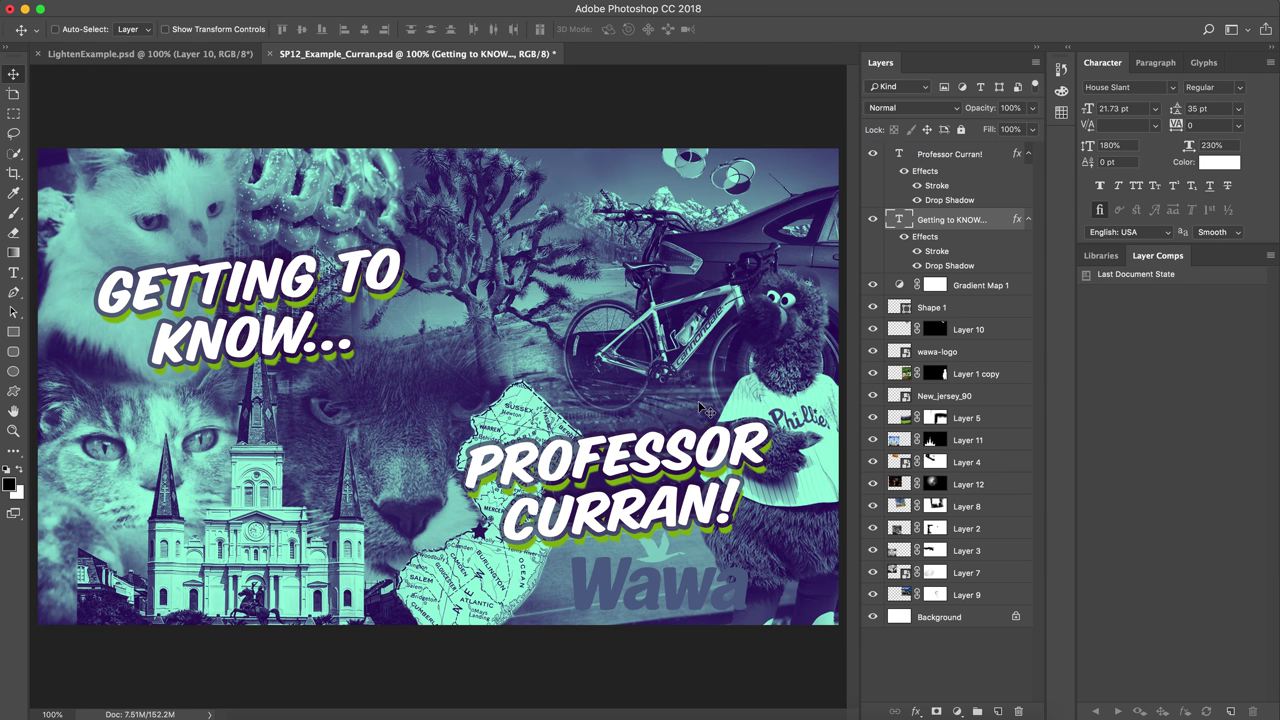
Duplicate the "Getting to KNOW..." layer under its default copy name and place the copy over the bicycle
right_click(926, 224)
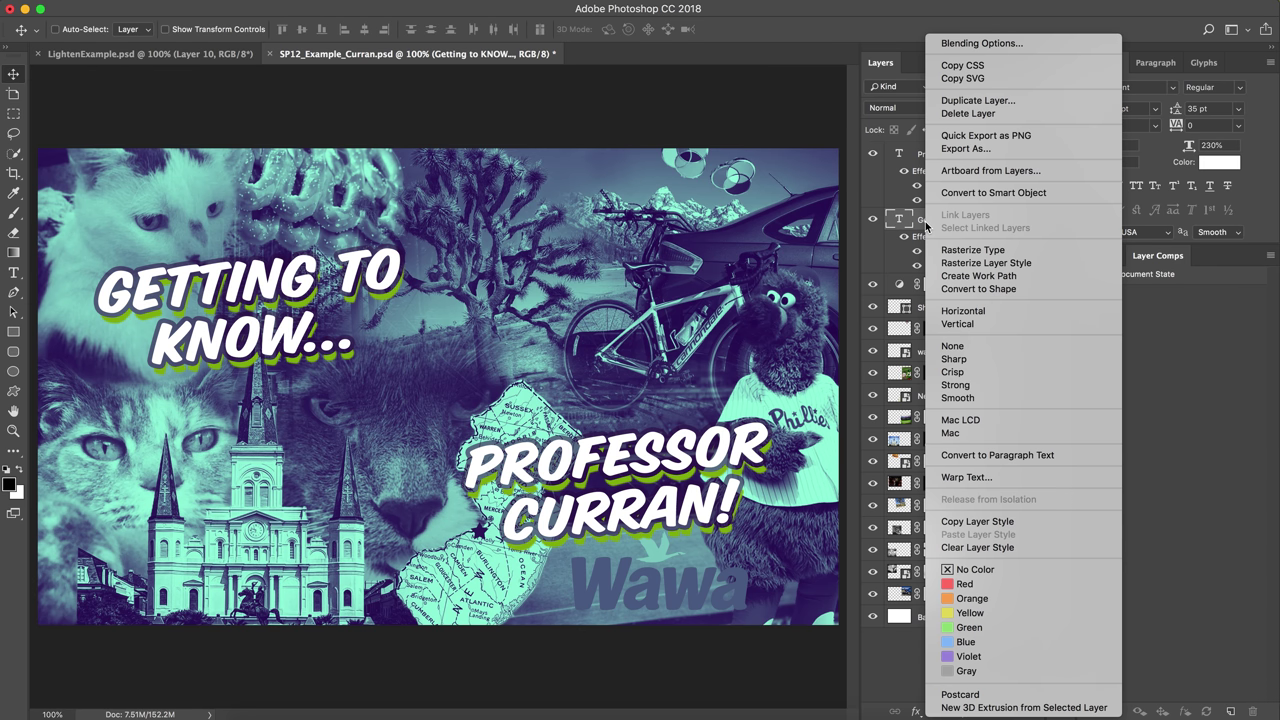
click(978, 100)
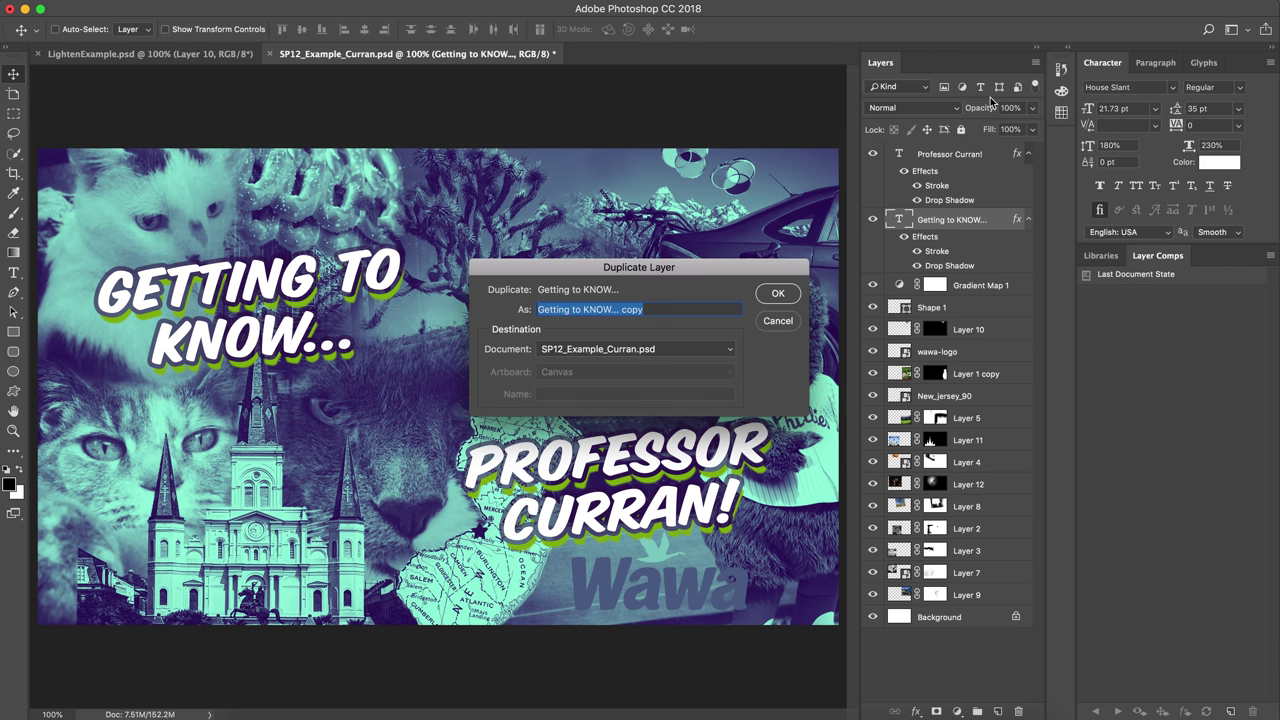
click(778, 293)
drag(340, 280, 690, 285)
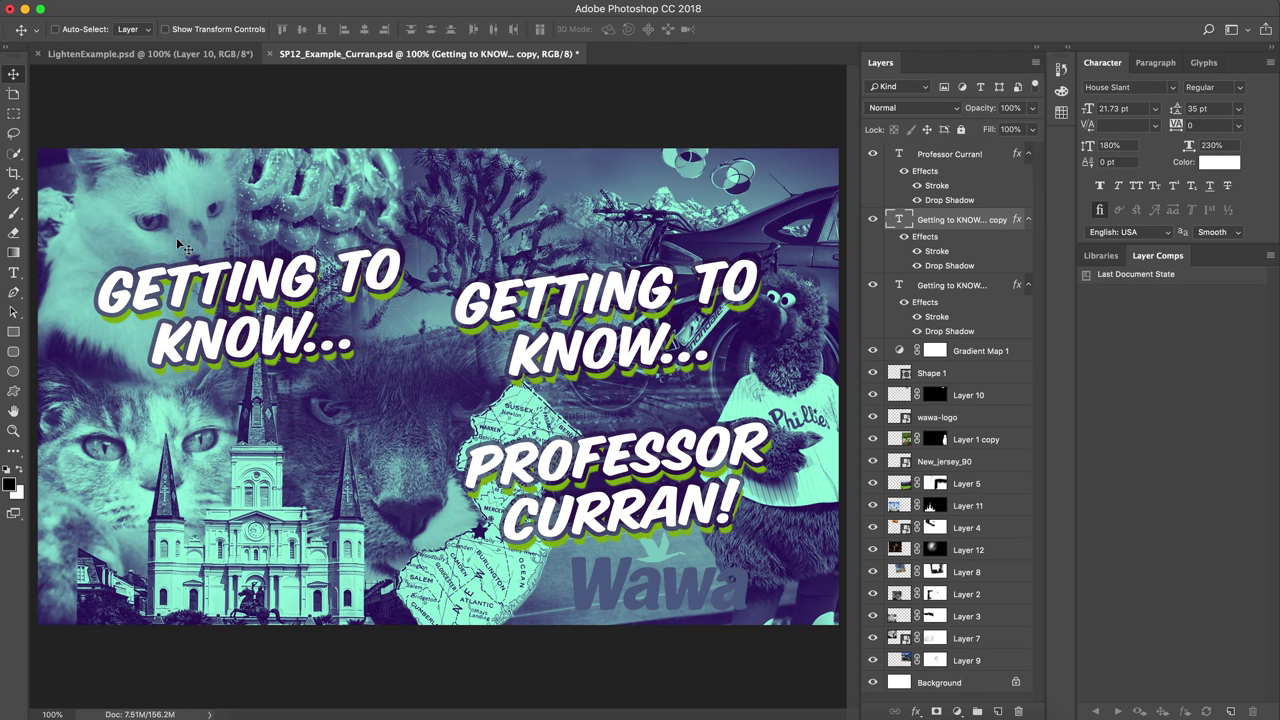
Replace all the duplicated text with the professor's title and surname plus an exclamation mark, on two lines
click(13, 272)
click(622, 331)
key(ctrl+a)
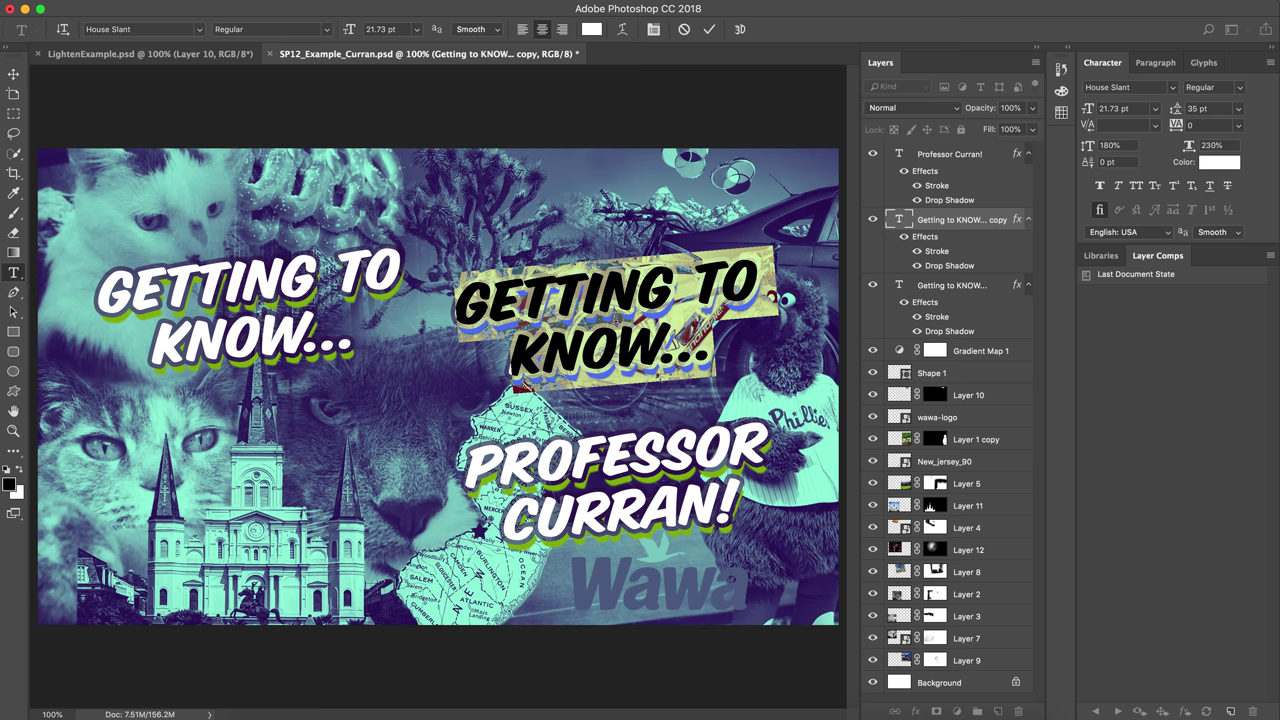
text(Professor)
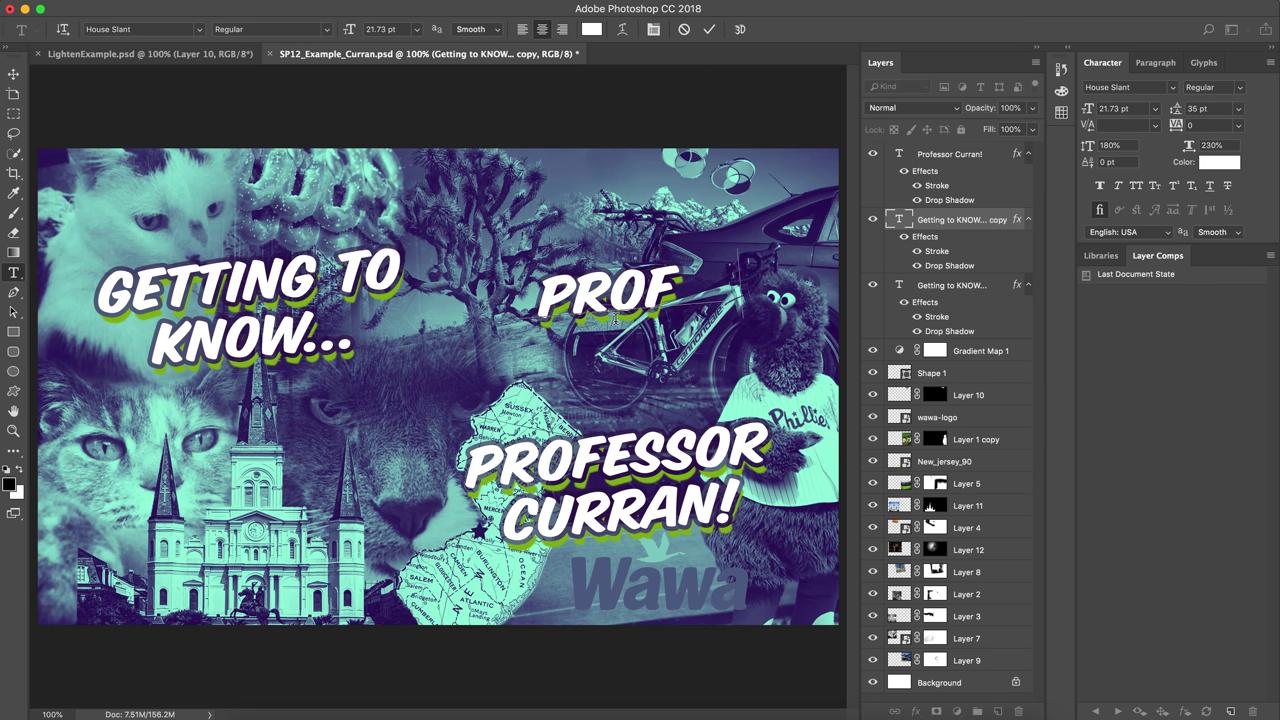
key(Return)
text(Curran!)
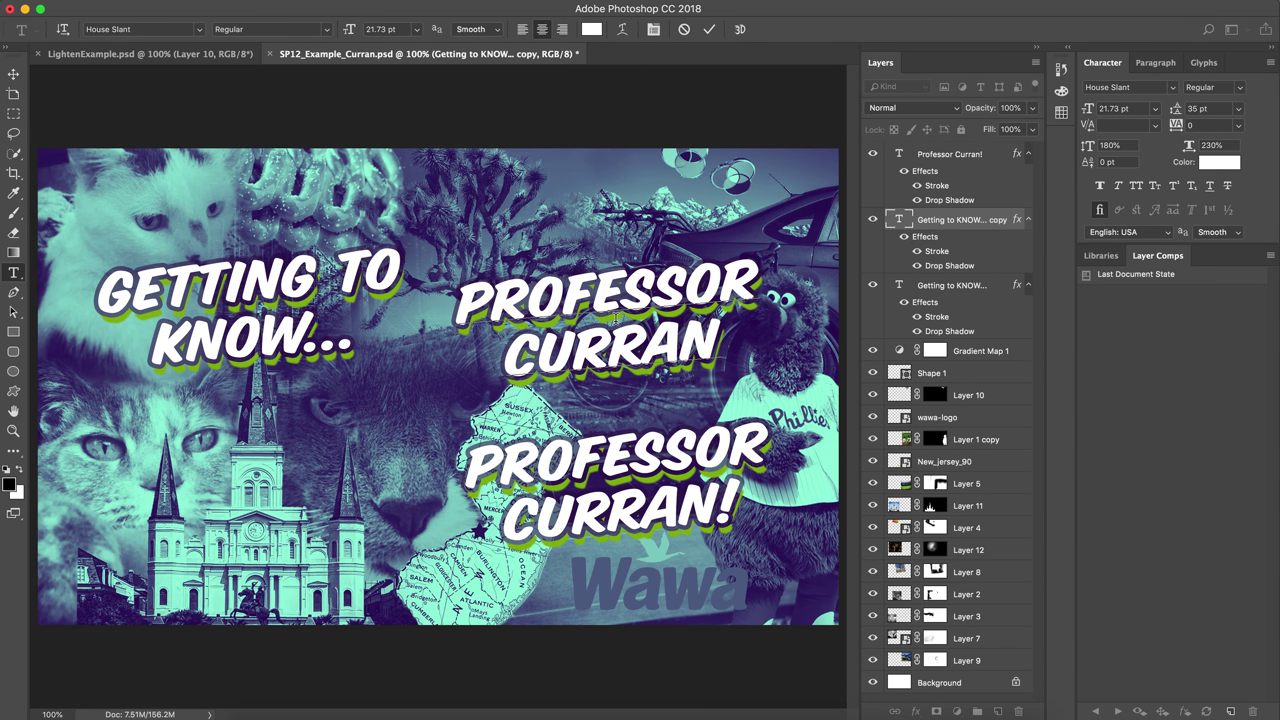
Move the edited text copy down to just above the original professor title, and delete the copy's layer
click(13, 74)
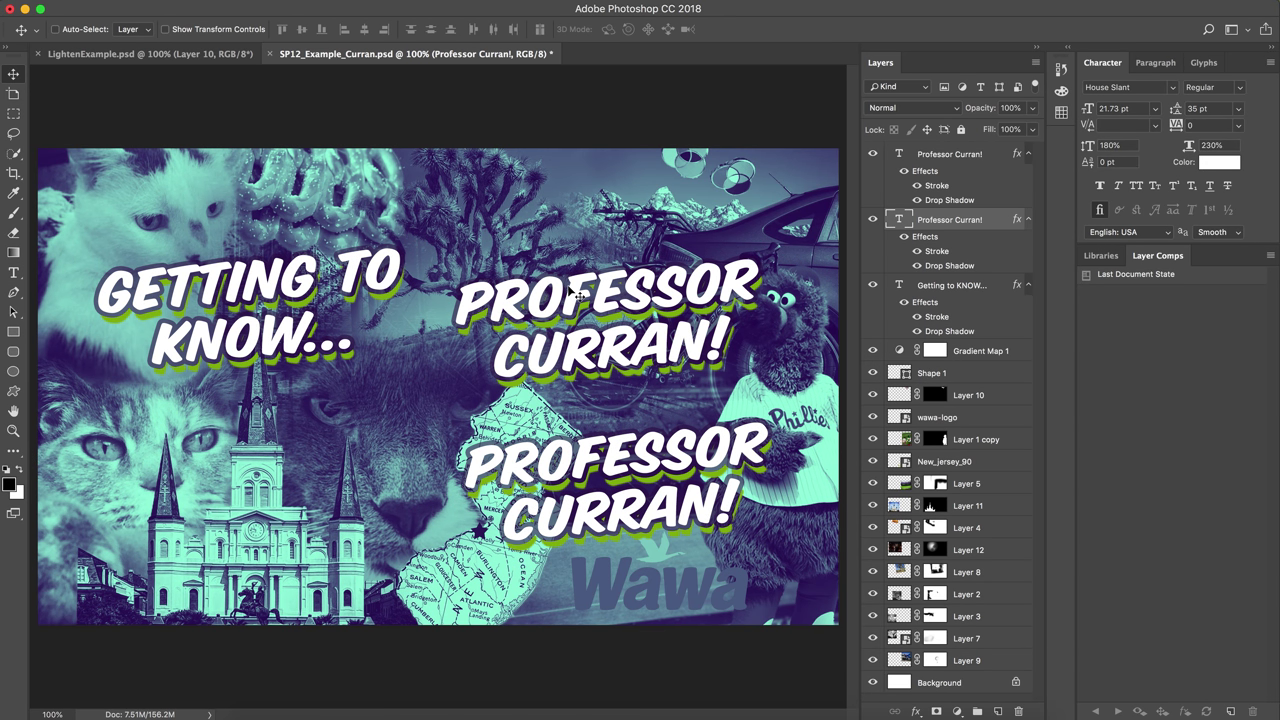
drag(600, 300, 603, 346)
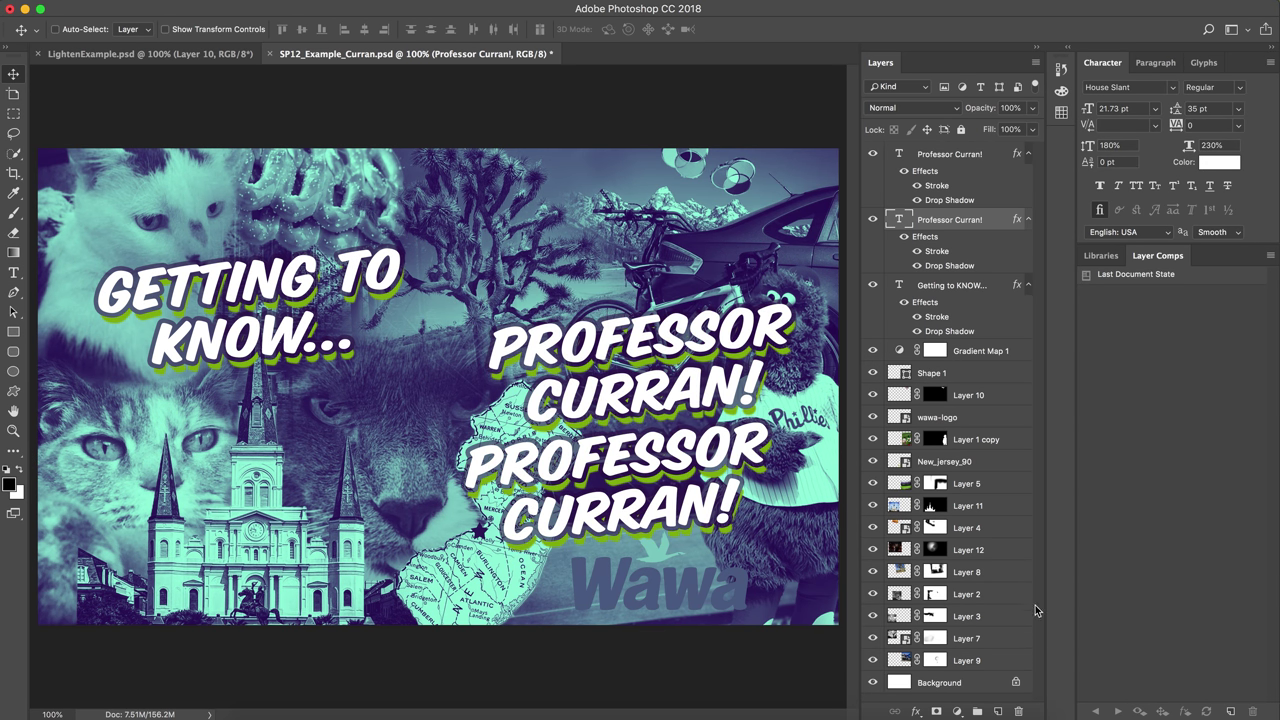
click(1019, 711)
key(Return)
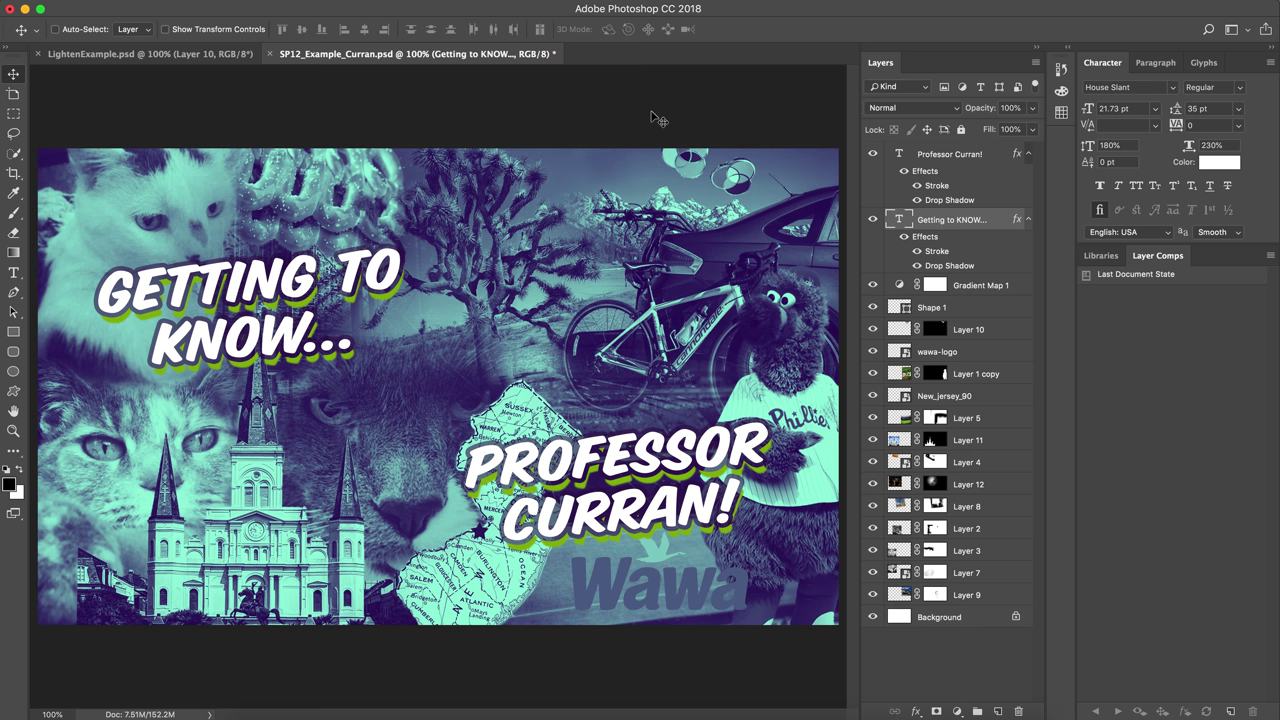
Turn on Auto-Select for layers, pick the round striped objects above the car on the canvas, and hide their layer, Layer 10
drag(727, 170, 734, 177)
click(56, 29)
click(738, 187)
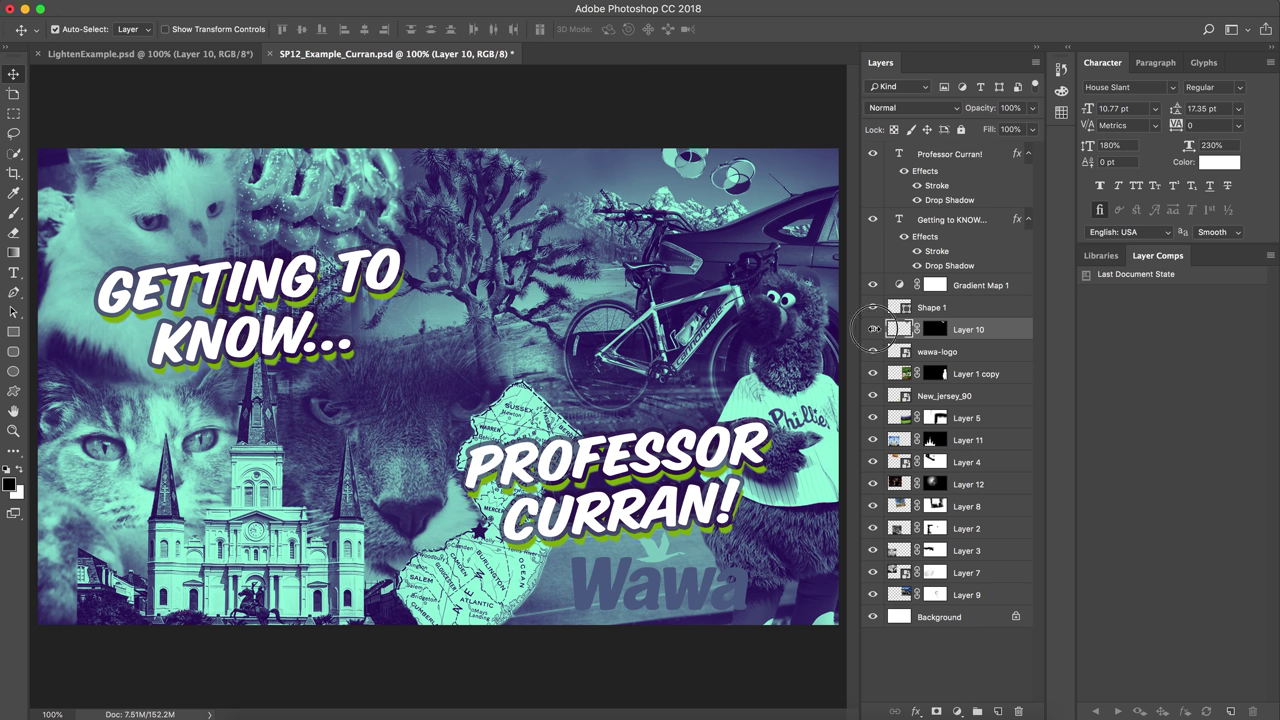
click(872, 329)
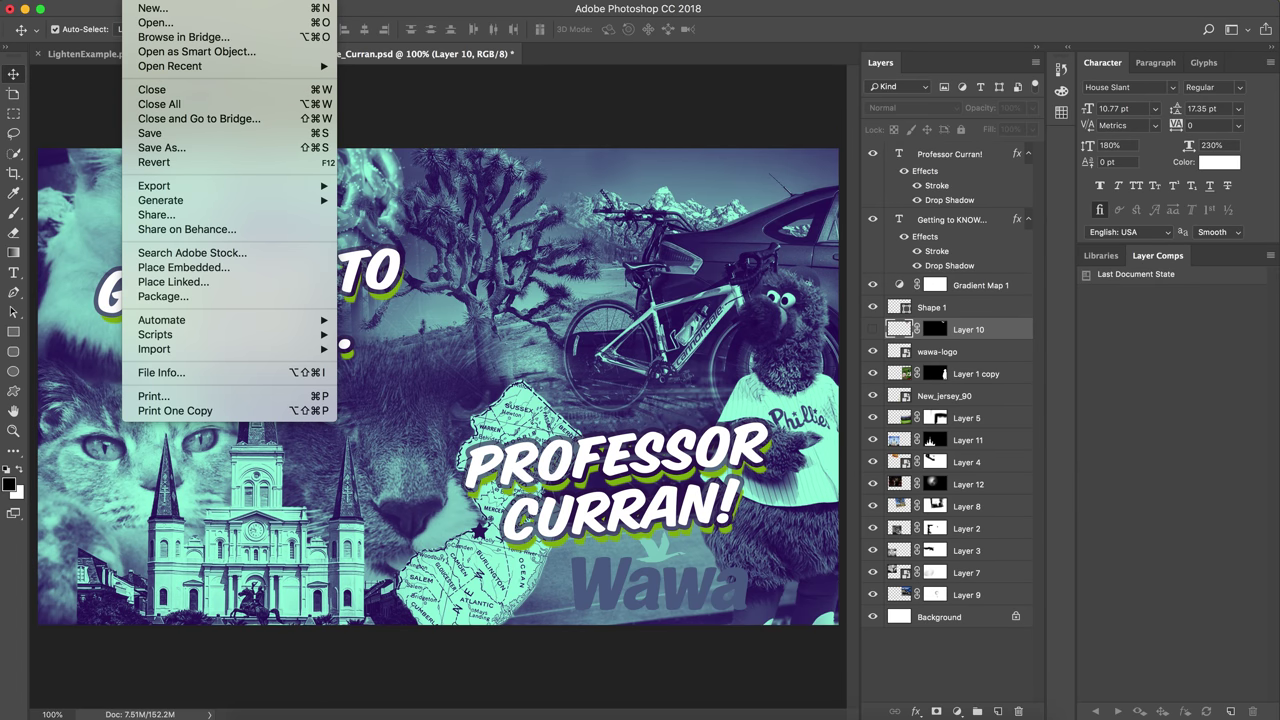
Start saving a copy of the collage to the Desktop with PNG as the file format
click(207, 147)
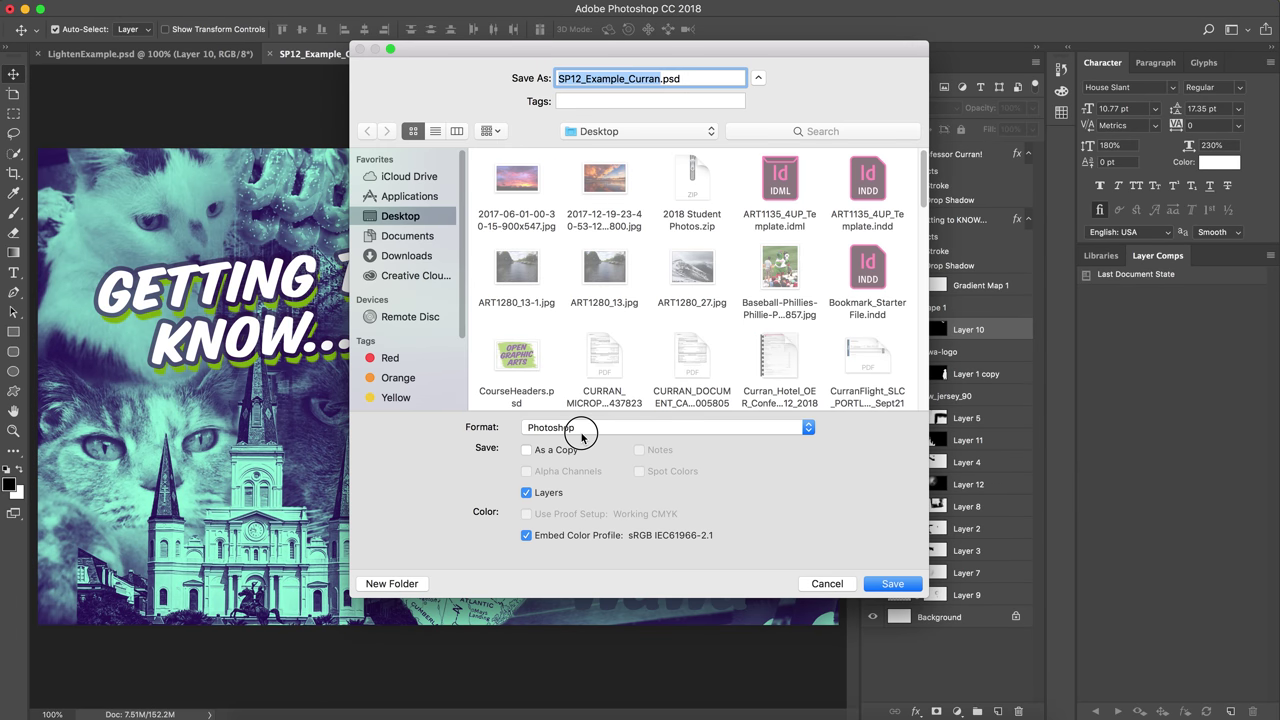
click(581, 430)
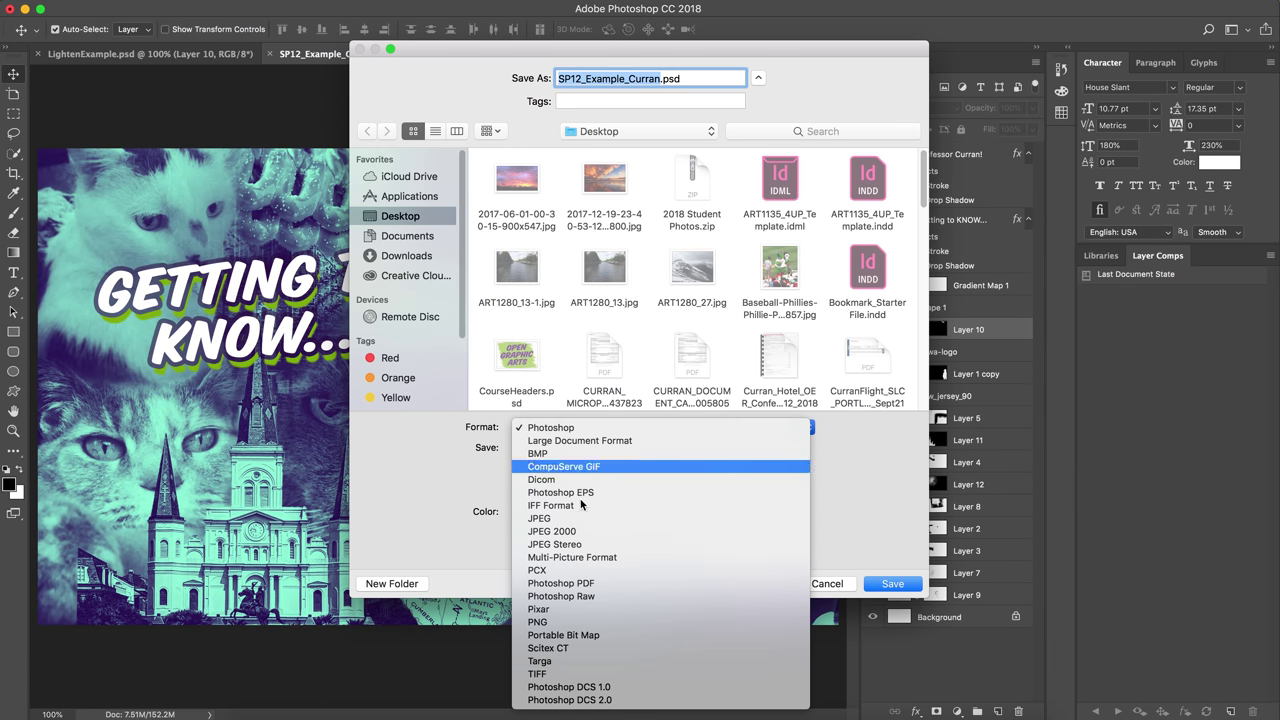
click(567, 623)
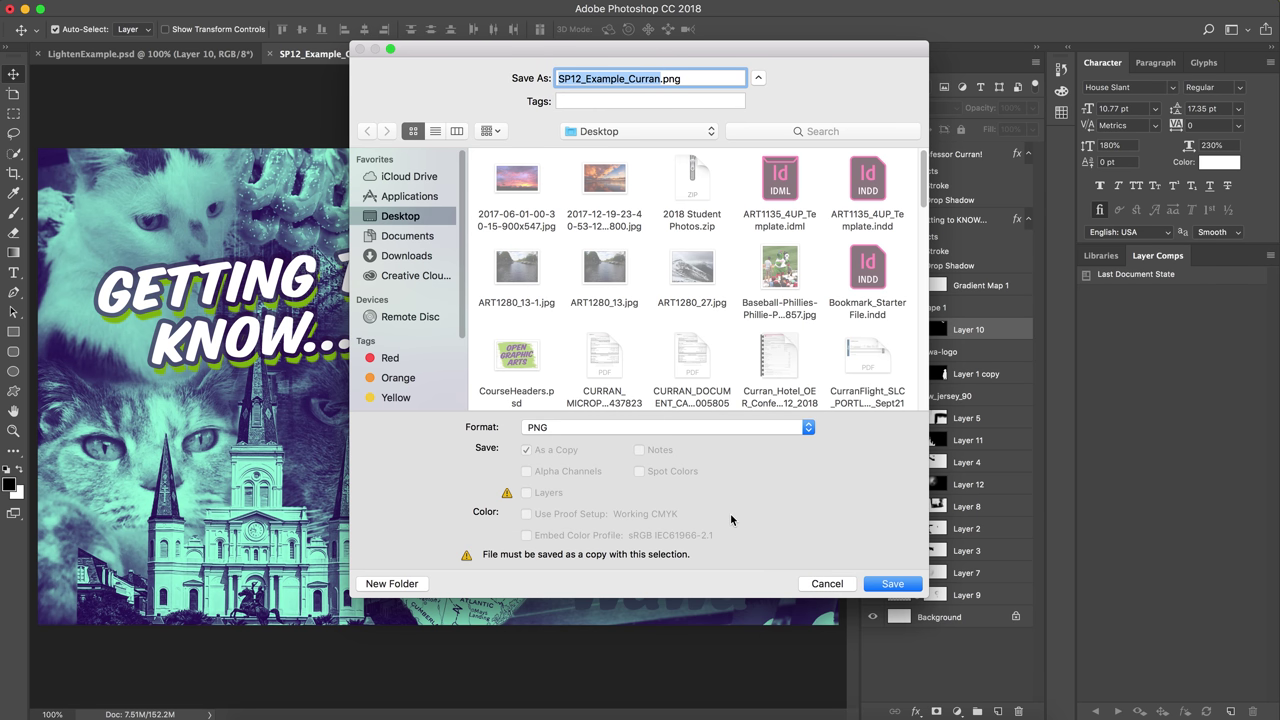